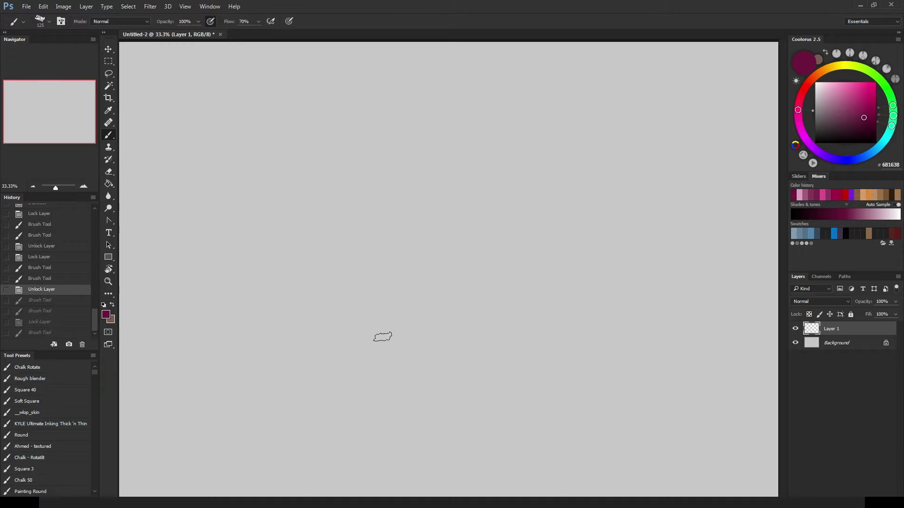
Paint adjoining light, medium and dark green swatches on Layer 1, choosing each shade with the HUD color picker
{"action": "left_click_drag", "start_coordinate": [419, 260], "coordinate": [415, 278]}
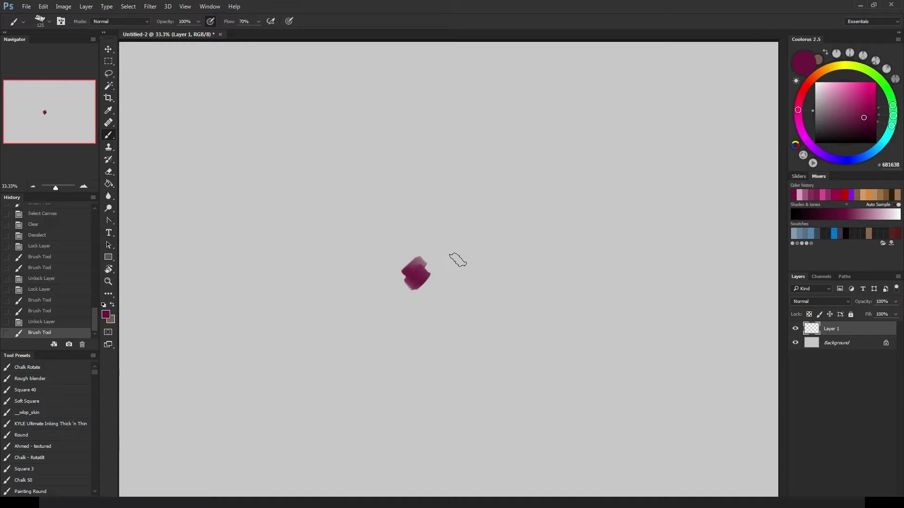
{"action": "key", "text": "ctrl+z"}
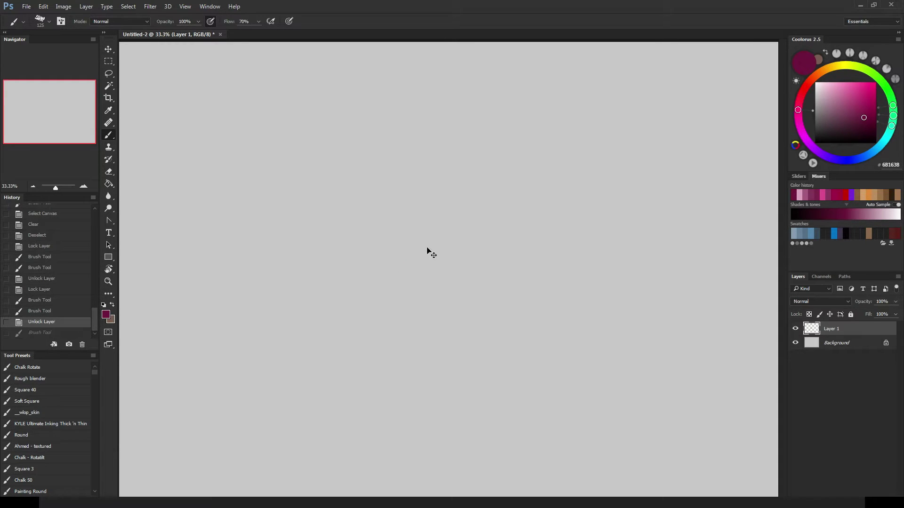
{"action": "right_click", "coordinate": [404, 241], "text": "alt+shift"}
{"action": "mouse_move", "coordinate": [404, 241]}
{"action": "left_mouse_down"}
{"action": "mouse_move", "coordinate": [396, 214]}
{"action": "mouse_move", "coordinate": [375, 265]}
{"action": "mouse_move", "coordinate": [396, 227]}
{"action": "mouse_move", "coordinate": [379, 241]}
{"action": "mouse_move", "coordinate": [361, 234]}
{"action": "mouse_move", "coordinate": [388, 234]}
{"action": "mouse_move", "coordinate": [342, 244]}
{"action": "mouse_move", "coordinate": [373, 181]}
{"action": "mouse_move", "coordinate": [344, 320]}
{"action": "mouse_move", "coordinate": [383, 314]}
{"action": "mouse_move", "coordinate": [457, 268]}
{"action": "mouse_move", "coordinate": [397, 192]}
{"action": "mouse_move", "coordinate": [367, 206]}
{"action": "mouse_move", "coordinate": [365, 213]}
{"action": "mouse_move", "coordinate": [414, 232]}
{"action": "left_mouse_up"}
{"action": "mouse_move", "coordinate": [415, 233]}
{"action": "left_mouse_down"}
{"action": "mouse_move", "coordinate": [425, 248]}
{"action": "mouse_move", "coordinate": [443, 248]}
{"action": "mouse_move", "coordinate": [388, 259]}
{"action": "left_mouse_up"}
{"action": "mouse_move", "coordinate": [477, 231]}
{"action": "left_mouse_down"}
{"action": "mouse_move", "coordinate": [428, 272]}
{"action": "mouse_move", "coordinate": [473, 294]}
{"action": "mouse_move", "coordinate": [468, 270]}
{"action": "mouse_move", "coordinate": [470, 333]}
{"action": "left_mouse_up"}
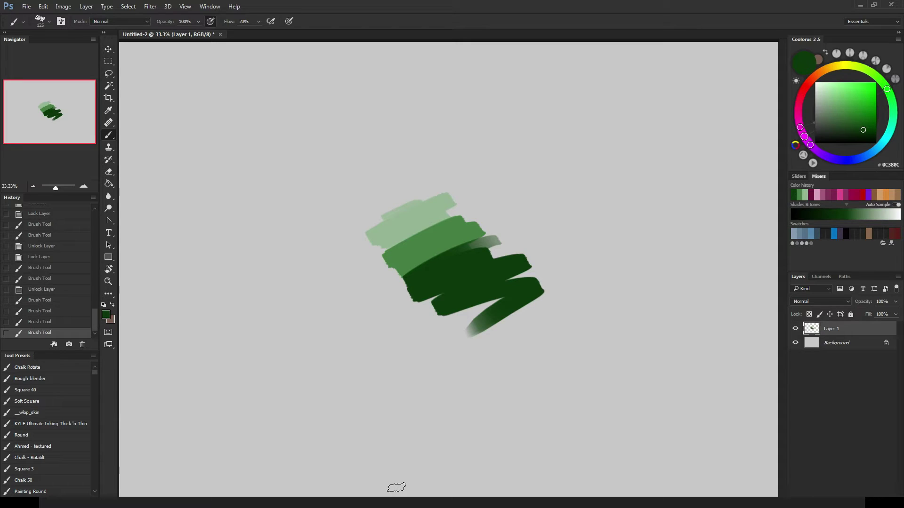
Brush transitional greens over the border between the medium and dark green swatches and set the foreground color to #163E16
{"action": "mouse_move", "coordinate": [435, 238]}
{"action": "left_mouse_down"}
{"action": "mouse_move", "coordinate": [470, 242]}
{"action": "mouse_move", "coordinate": [400, 283]}
{"action": "mouse_move", "coordinate": [440, 266]}
{"action": "mouse_move", "coordinate": [454, 278]}
{"action": "mouse_move", "coordinate": [495, 282]}
{"action": "mouse_move", "coordinate": [426, 313]}
{"action": "mouse_move", "coordinate": [499, 264]}
{"action": "left_mouse_up"}
{"action": "left_click", "coordinate": [447, 259], "text": "alt"}
{"action": "left_click", "coordinate": [510, 293], "text": "alt"}
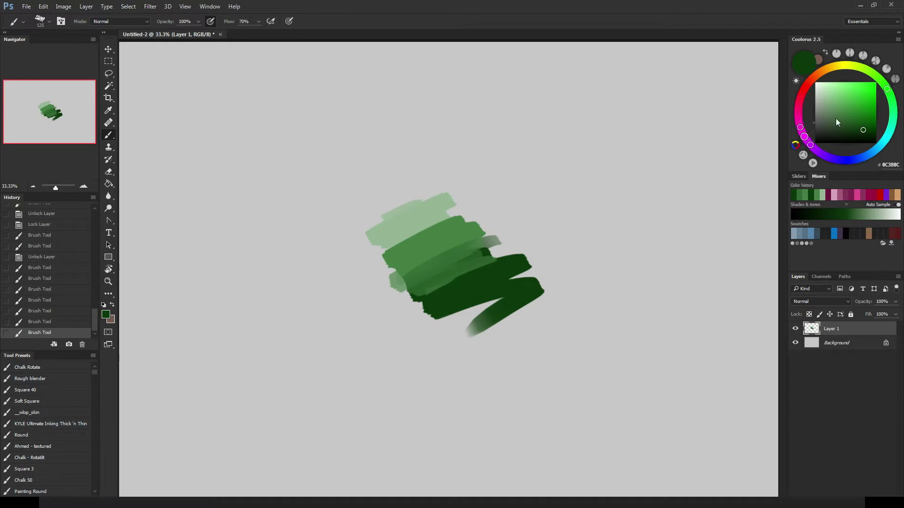
{"action": "left_click_drag", "start_coordinate": [864, 128], "coordinate": [854, 129]}
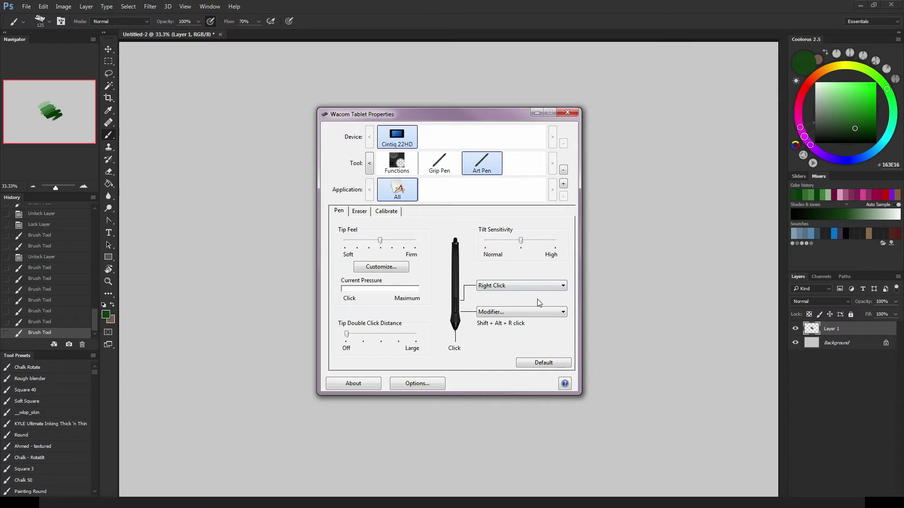
Assign the Shift + Alt + R click modifier to the Art Pen's lower side button in Wacom Tablet Properties
{"action": "left_click", "coordinate": [562, 314]}
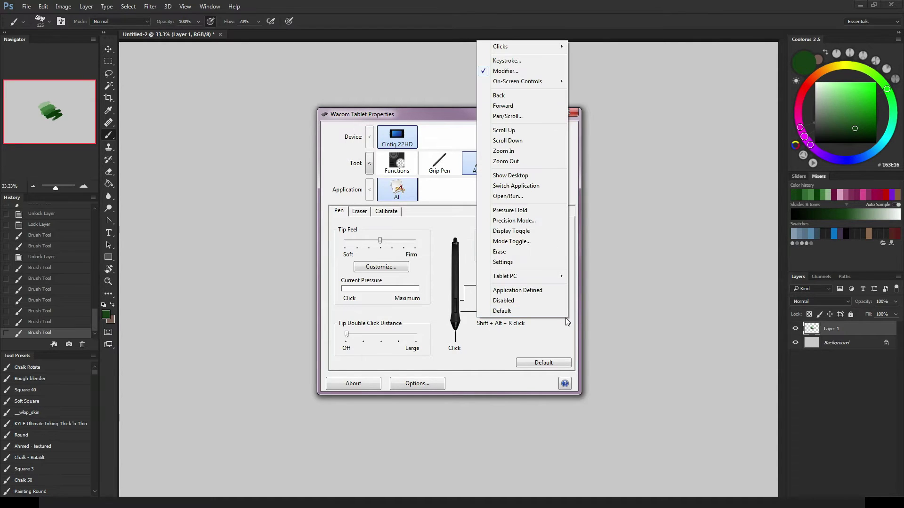
{"action": "left_click", "coordinate": [506, 72]}
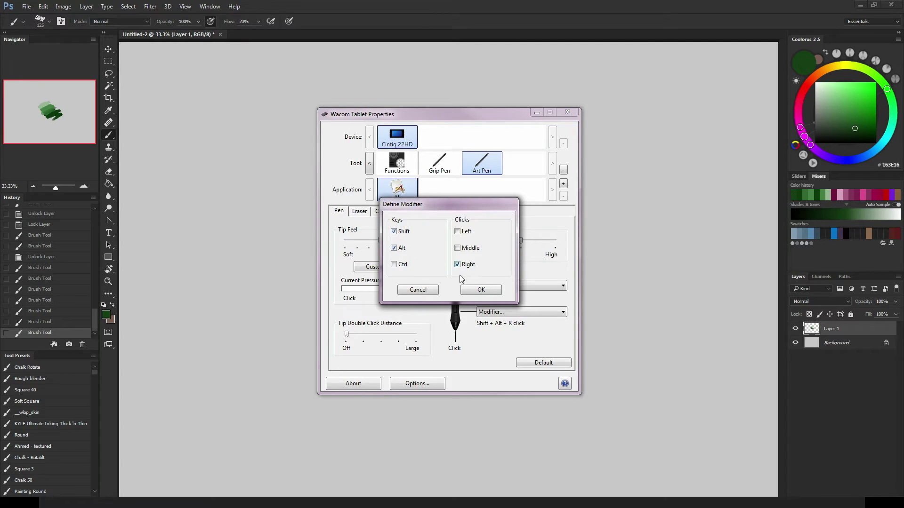
{"action": "left_click", "coordinate": [484, 290]}
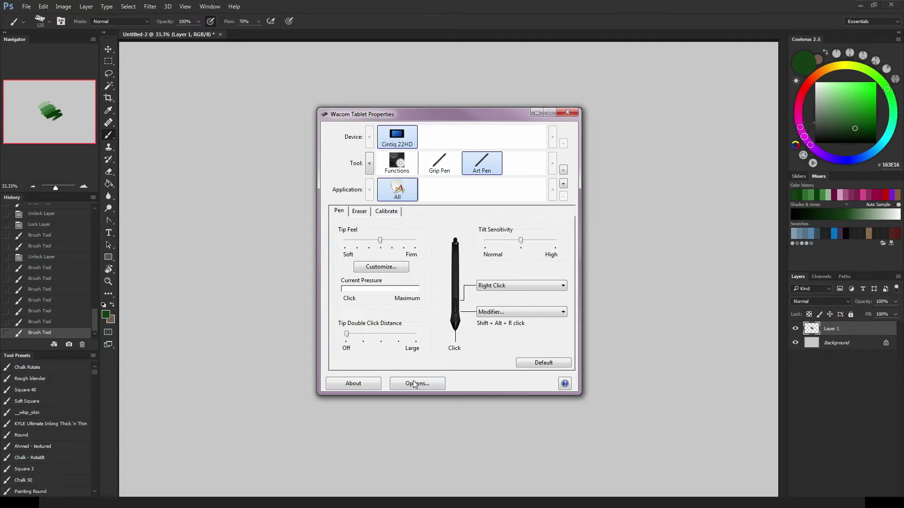
{"action": "left_click", "coordinate": [567, 112]}
Choose a medium green (#2E7F2E) as the foreground color with the HUD color picker
{"action": "right_click", "coordinate": [509, 202], "text": "alt+shift"}
{"action": "left_click_drag", "start_coordinate": [481, 194], "coordinate": [509, 177]}
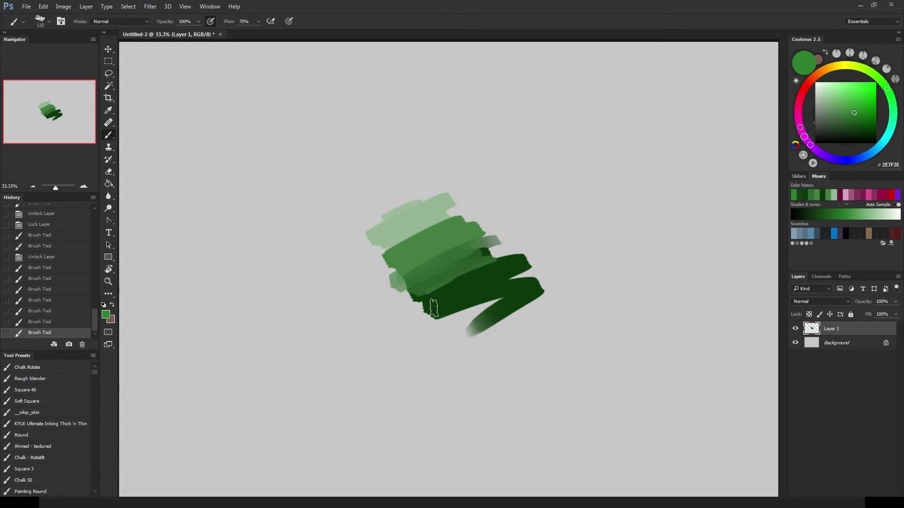
Set the HUD Color Picker preference to Hue Wheel (Large) and choose a yellow-olive (#A3A92B) with it
{"action": "key", "text": "ctrl+k"}
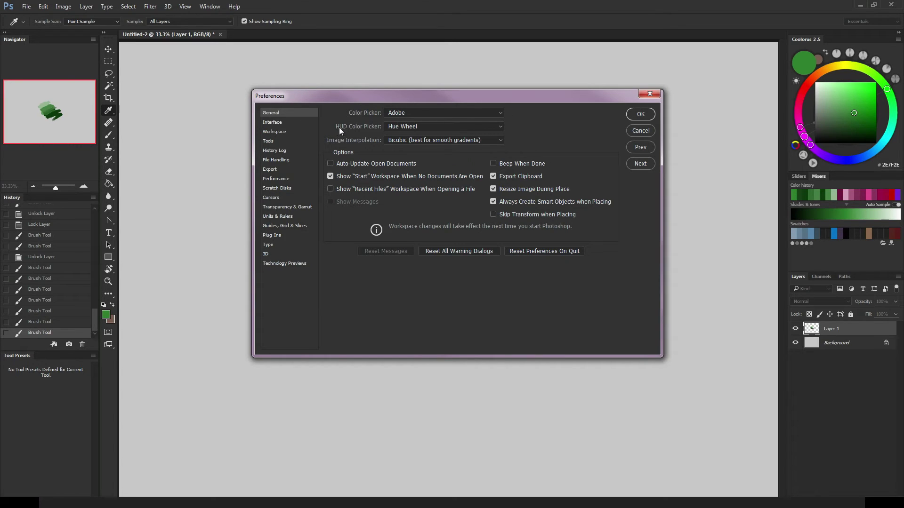
{"action": "left_click", "coordinate": [500, 127]}
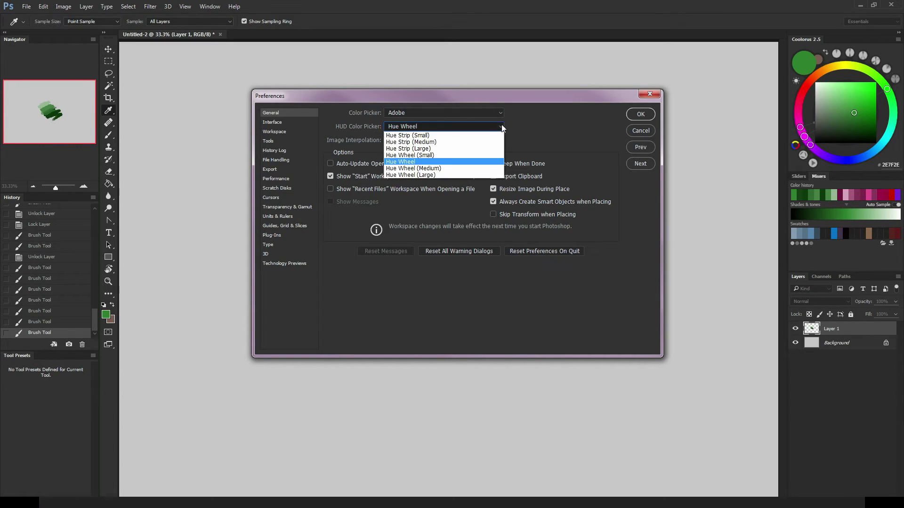
{"action": "left_click", "coordinate": [472, 161]}
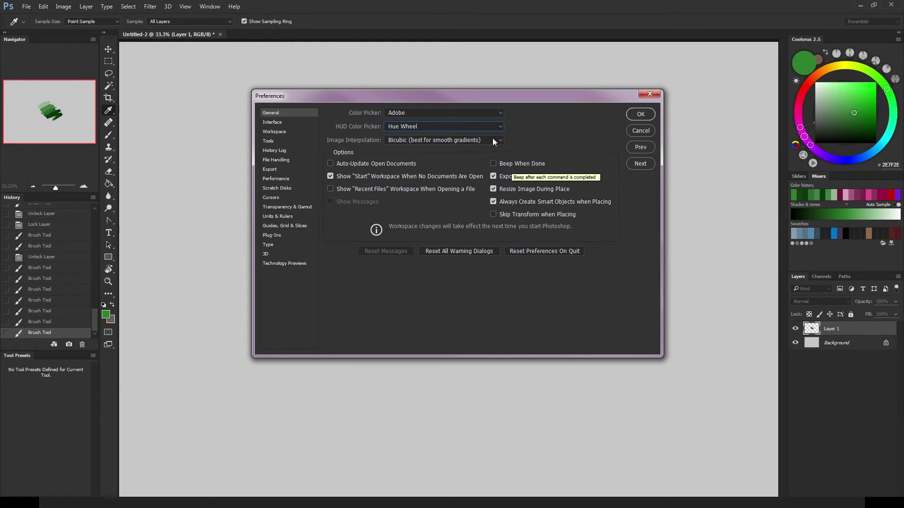
{"action": "left_click", "coordinate": [489, 126]}
{"action": "left_click", "coordinate": [464, 175]}
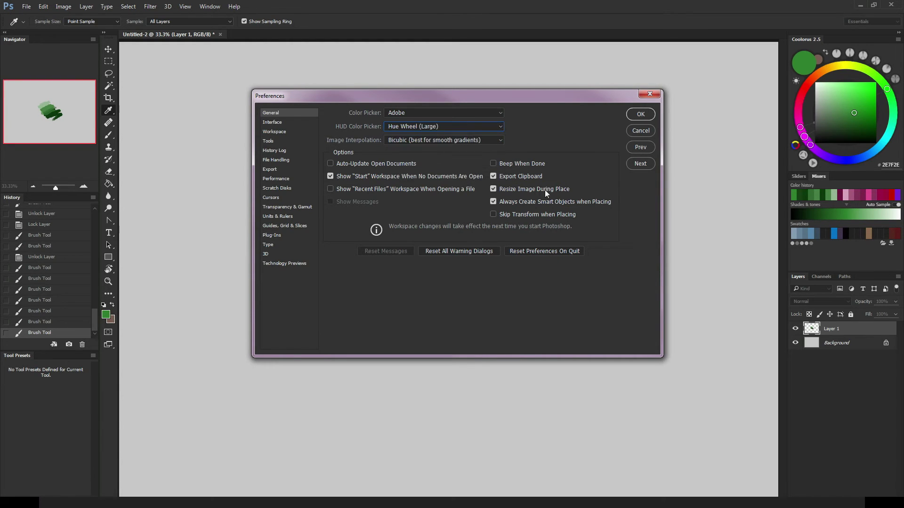
{"action": "left_click", "coordinate": [644, 113]}
{"action": "right_click", "coordinate": [486, 245], "text": "alt+shift"}
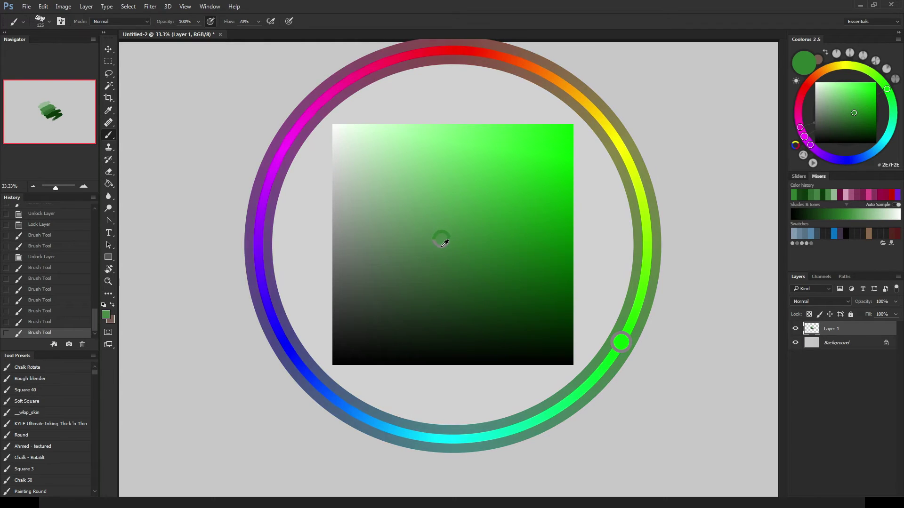
{"action": "mouse_move", "coordinate": [465, 273]}
{"action": "left_mouse_down"}
{"action": "mouse_move", "coordinate": [498, 260]}
{"action": "mouse_move", "coordinate": [474, 286]}
{"action": "mouse_move", "coordinate": [512, 201]}
{"action": "mouse_move", "coordinate": [433, 199]}
{"action": "mouse_move", "coordinate": [635, 228]}
{"action": "mouse_move", "coordinate": [637, 193]}
{"action": "mouse_move", "coordinate": [485, 221]}
{"action": "mouse_move", "coordinate": [638, 181]}
{"action": "mouse_move", "coordinate": [627, 158]}
{"action": "mouse_move", "coordinate": [513, 207]}
{"action": "left_mouse_up"}
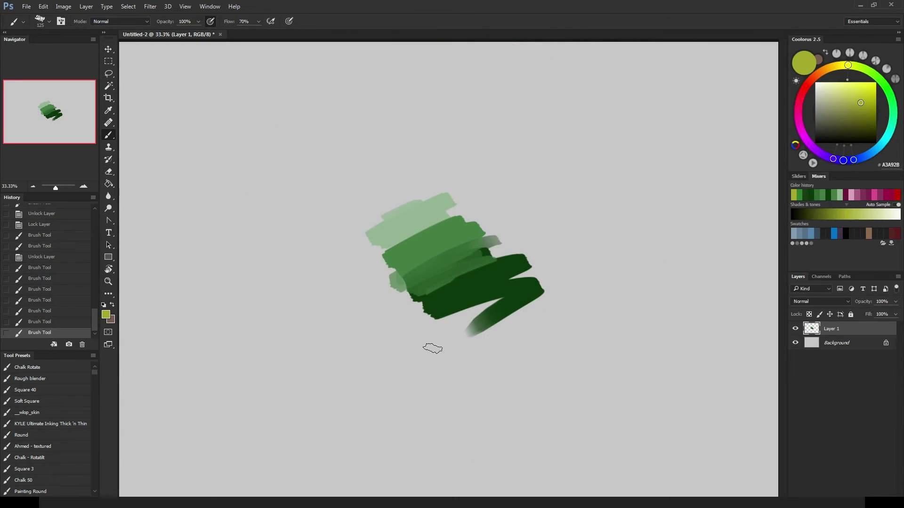
Set the HUD Color Picker preference to Hue Strip (Large) and return to the Brush tool
{"action": "key", "text": "i"}
{"action": "key", "text": "ctrl+k"}
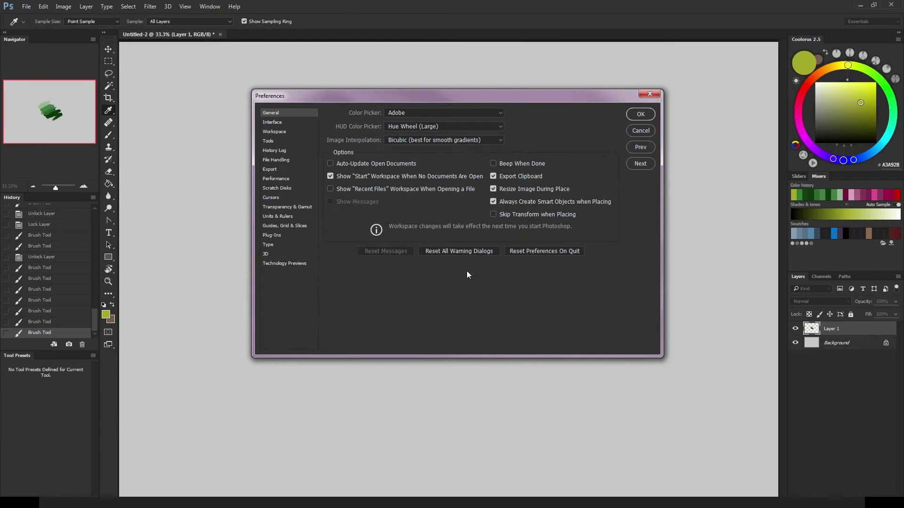
{"action": "left_click", "coordinate": [489, 127]}
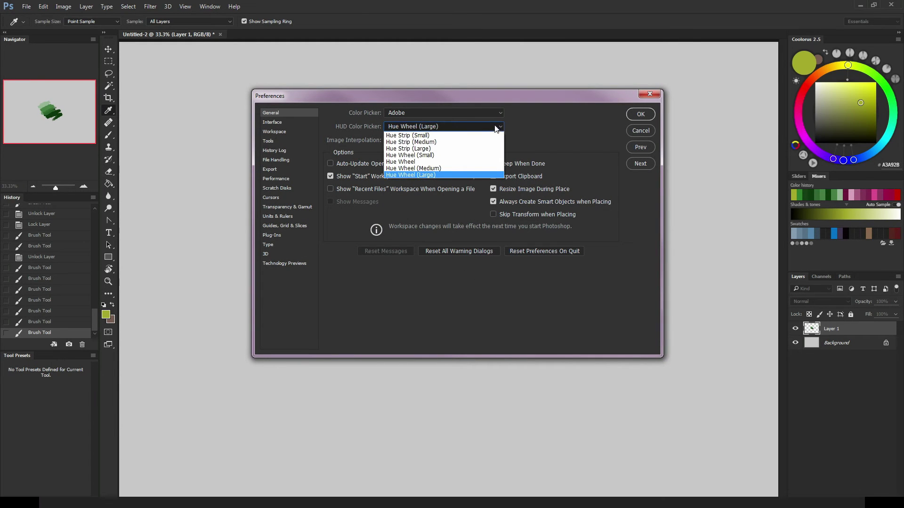
{"action": "left_click", "coordinate": [474, 148]}
{"action": "left_click", "coordinate": [649, 117]}
{"action": "key", "text": "b"}
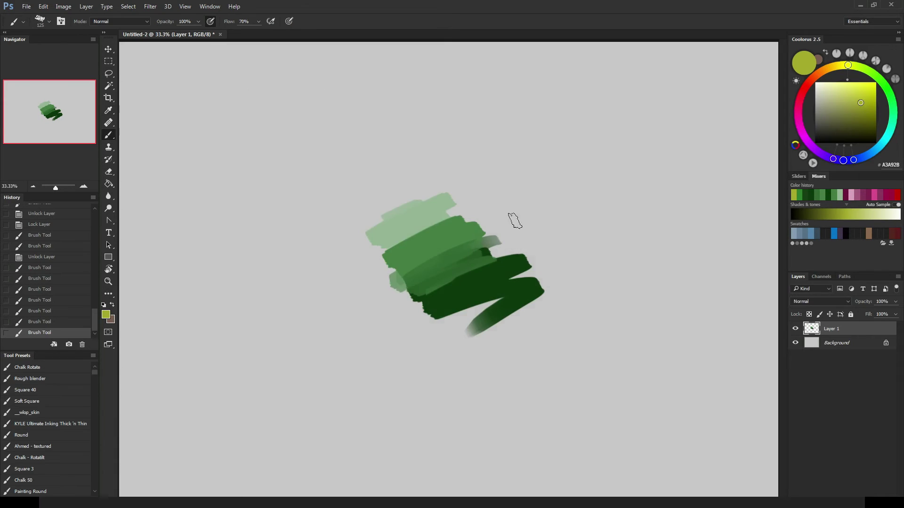
Choose a dark red (#3B0000) with the hue strip picker, undoing the stray color sampler and closing its Info panel
{"action": "right_click", "coordinate": [354, 276], "text": "alt+shift"}
{"action": "mouse_move", "coordinate": [323, 339]}
{"action": "left_mouse_down"}
{"action": "mouse_move", "coordinate": [278, 309]}
{"action": "mouse_move", "coordinate": [291, 342]}
{"action": "mouse_move", "coordinate": [446, 397]}
{"action": "mouse_move", "coordinate": [441, 267]}
{"action": "mouse_move", "coordinate": [433, 334]}
{"action": "mouse_move", "coordinate": [430, 266]}
{"action": "mouse_move", "coordinate": [432, 324]}
{"action": "mouse_move", "coordinate": [433, 187]}
{"action": "mouse_move", "coordinate": [432, 431]}
{"action": "left_mouse_up"}
{"action": "left_click", "coordinate": [439, 449]}
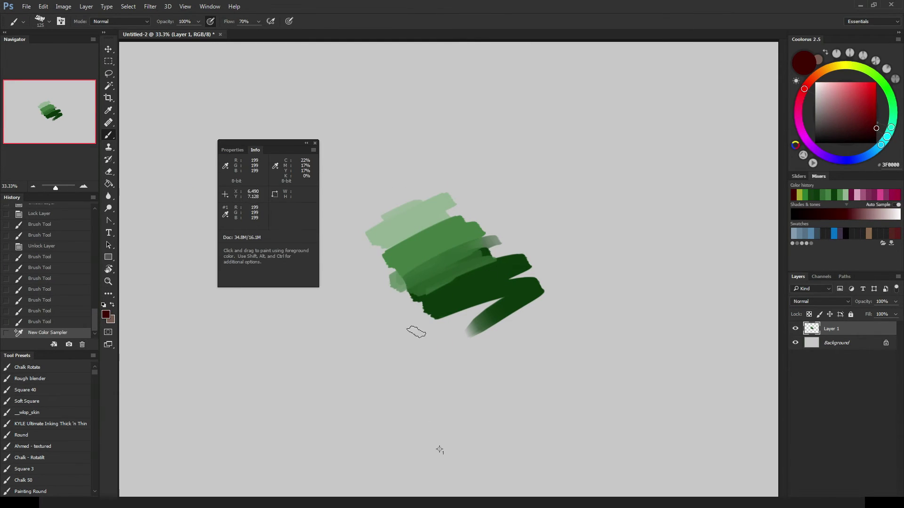
{"action": "key", "text": "ctrl+z"}
{"action": "left_click", "coordinate": [315, 143]}
{"action": "left_click_drag", "start_coordinate": [397, 207], "coordinate": [422, 155]}
{"action": "mouse_move", "coordinate": [353, 328]}
{"action": "left_mouse_down"}
{"action": "mouse_move", "coordinate": [376, 144]}
{"action": "mouse_move", "coordinate": [378, 312]}
{"action": "mouse_move", "coordinate": [379, 151]}
{"action": "left_mouse_up"}
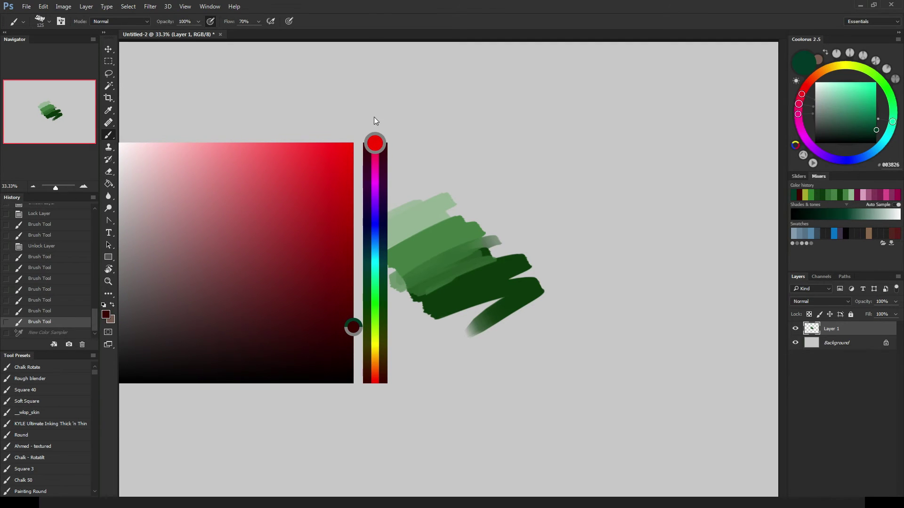
{"action": "left_click_drag", "start_coordinate": [370, 397], "coordinate": [376, 144]}
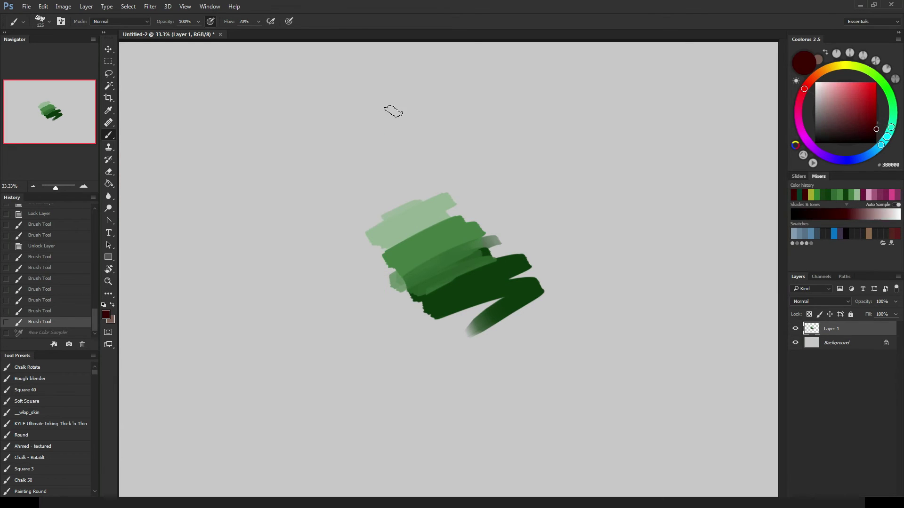
Set the HUD Color Picker preference to Hue Wheel (Medium) and return to the Brush tool
{"action": "key", "text": "i"}
{"action": "key", "text": "ctrl+k"}
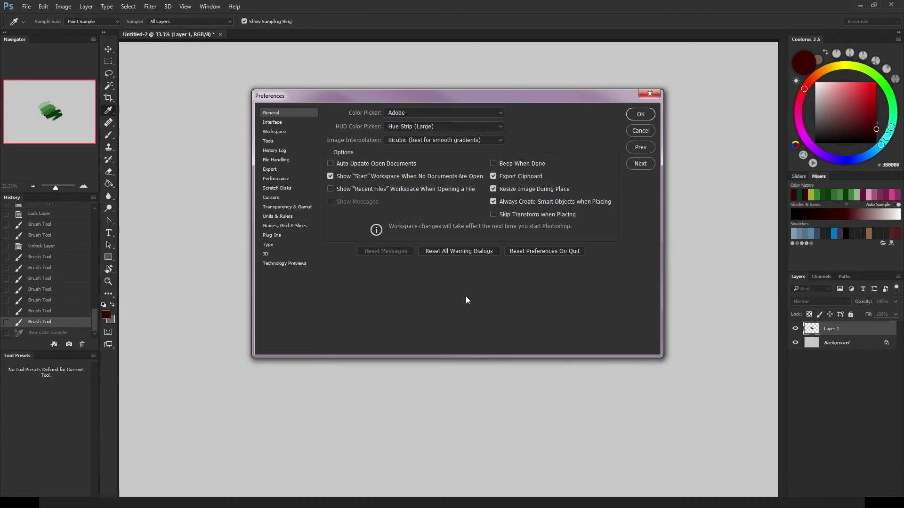
{"action": "left_click", "coordinate": [465, 126]}
{"action": "left_click", "coordinate": [452, 169]}
{"action": "left_click", "coordinate": [639, 115]}
{"action": "key", "text": "b"}
Choose muted reds with the HUD hue wheel and paint overlapping red swatches beside the light green one
{"action": "left_click_drag", "start_coordinate": [377, 243], "coordinate": [335, 185]}
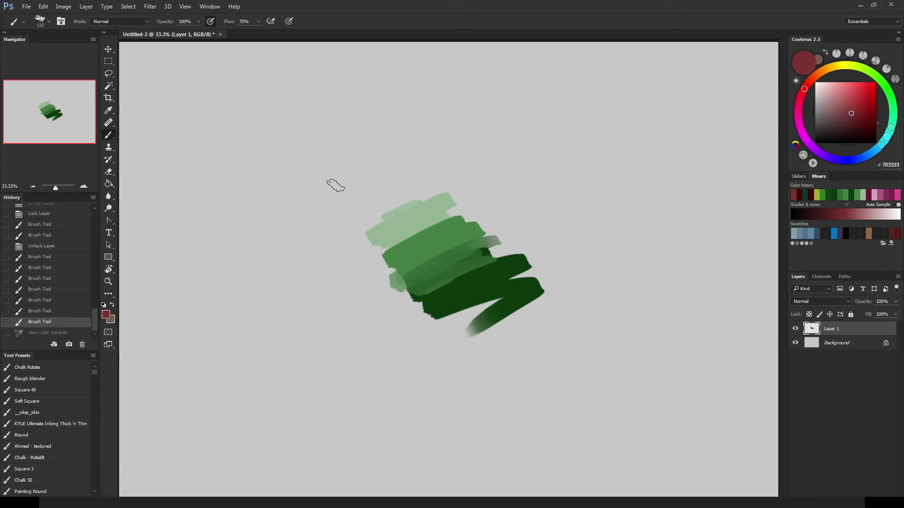
{"action": "left_click_drag", "start_coordinate": [361, 253], "coordinate": [365, 254]}
{"action": "left_click_drag", "start_coordinate": [337, 260], "coordinate": [347, 278]}
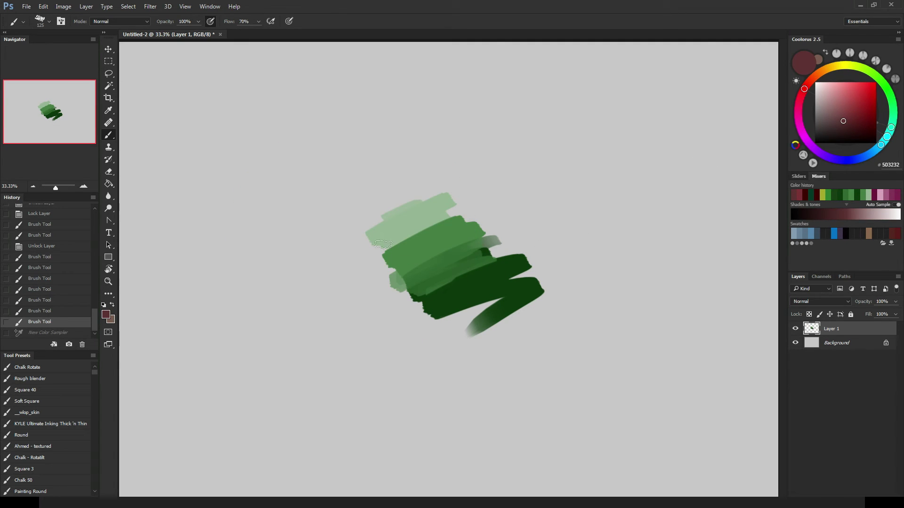
{"action": "mouse_move", "coordinate": [376, 254]}
{"action": "left_mouse_down"}
{"action": "mouse_move", "coordinate": [375, 269]}
{"action": "mouse_move", "coordinate": [373, 232]}
{"action": "left_mouse_up"}
{"action": "left_click_drag", "start_coordinate": [393, 198], "coordinate": [315, 229]}
{"action": "mouse_move", "coordinate": [353, 177]}
{"action": "left_mouse_down"}
{"action": "mouse_move", "coordinate": [355, 160]}
{"action": "mouse_move", "coordinate": [357, 177]}
{"action": "mouse_move", "coordinate": [337, 182]}
{"action": "mouse_move", "coordinate": [347, 161]}
{"action": "mouse_move", "coordinate": [355, 192]}
{"action": "mouse_move", "coordinate": [362, 177]}
{"action": "mouse_move", "coordinate": [308, 211]}
{"action": "left_mouse_up"}
{"action": "mouse_move", "coordinate": [359, 306]}
{"action": "left_mouse_down"}
{"action": "mouse_move", "coordinate": [373, 282]}
{"action": "mouse_move", "coordinate": [339, 316]}
{"action": "mouse_move", "coordinate": [385, 313]}
{"action": "mouse_move", "coordinate": [348, 335]}
{"action": "mouse_move", "coordinate": [349, 319]}
{"action": "mouse_move", "coordinate": [367, 328]}
{"action": "mouse_move", "coordinate": [350, 329]}
{"action": "mouse_move", "coordinate": [355, 348]}
{"action": "mouse_move", "coordinate": [368, 277]}
{"action": "mouse_move", "coordinate": [360, 319]}
{"action": "mouse_move", "coordinate": [363, 286]}
{"action": "mouse_move", "coordinate": [354, 278]}
{"action": "mouse_move", "coordinate": [386, 190]}
{"action": "mouse_move", "coordinate": [426, 195]}
{"action": "mouse_move", "coordinate": [442, 245]}
{"action": "left_mouse_up"}
Try out yellow-green and grayish olive shades with the HUD hue wheel
{"action": "mouse_move", "coordinate": [353, 264]}
{"action": "left_mouse_down"}
{"action": "mouse_move", "coordinate": [339, 319]}
{"action": "mouse_move", "coordinate": [312, 340]}
{"action": "left_mouse_up"}
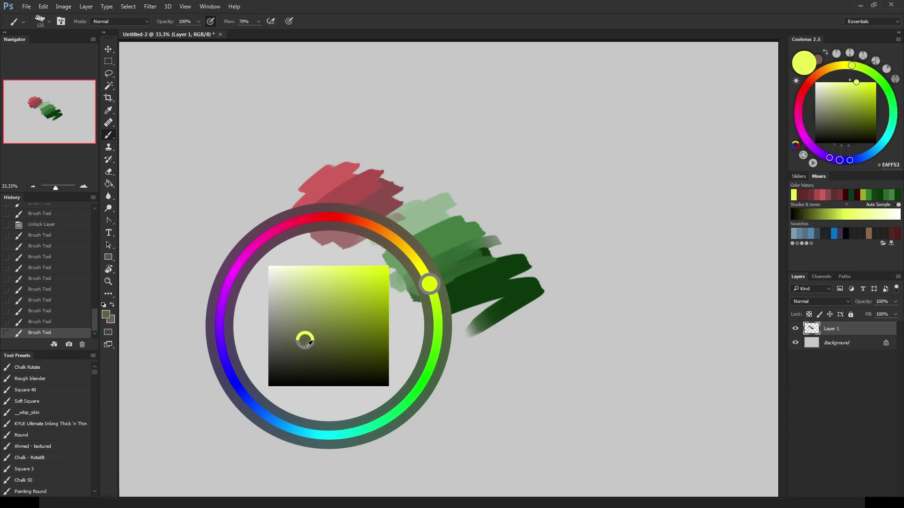
{"action": "left_click_drag", "start_coordinate": [307, 346], "coordinate": [306, 345]}
{"action": "mouse_move", "coordinate": [333, 305]}
{"action": "left_mouse_down"}
{"action": "mouse_move", "coordinate": [308, 317]}
{"action": "mouse_move", "coordinate": [458, 262]}
{"action": "mouse_move", "coordinate": [460, 313]}
{"action": "mouse_move", "coordinate": [313, 318]}
{"action": "mouse_move", "coordinate": [324, 317]}
{"action": "left_mouse_up"}
Paint an olive (#4C5832) zigzag down from the dark green swatch and cover its upper part with yellow-olive (#7A8323)
{"action": "left_click_drag", "start_coordinate": [820, 125], "coordinate": [840, 123]}
{"action": "left_click", "coordinate": [860, 67]}
{"action": "mouse_move", "coordinate": [501, 266]}
{"action": "left_mouse_down"}
{"action": "mouse_move", "coordinate": [517, 363]}
{"action": "mouse_move", "coordinate": [426, 404]}
{"action": "left_mouse_up"}
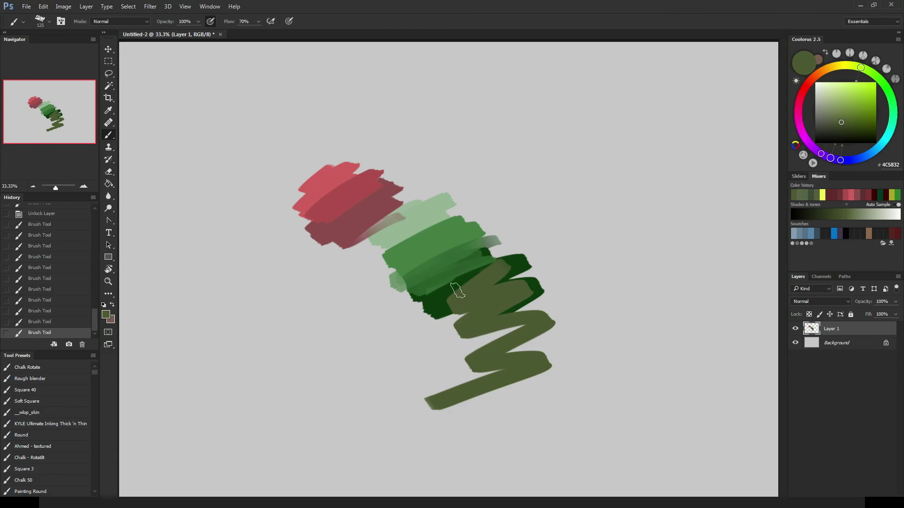
{"action": "mouse_move", "coordinate": [477, 296]}
{"action": "left_mouse_down"}
{"action": "mouse_move", "coordinate": [553, 285]}
{"action": "mouse_move", "coordinate": [585, 247]}
{"action": "mouse_move", "coordinate": [536, 270]}
{"action": "mouse_move", "coordinate": [509, 301]}
{"action": "mouse_move", "coordinate": [511, 270]}
{"action": "mouse_move", "coordinate": [529, 288]}
{"action": "mouse_move", "coordinate": [444, 301]}
{"action": "mouse_move", "coordinate": [510, 266]}
{"action": "mouse_move", "coordinate": [440, 282]}
{"action": "left_mouse_up"}
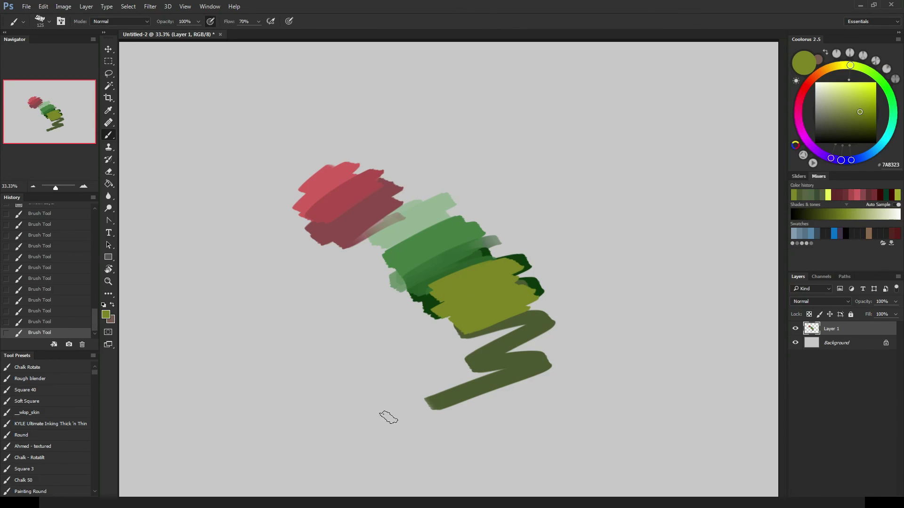